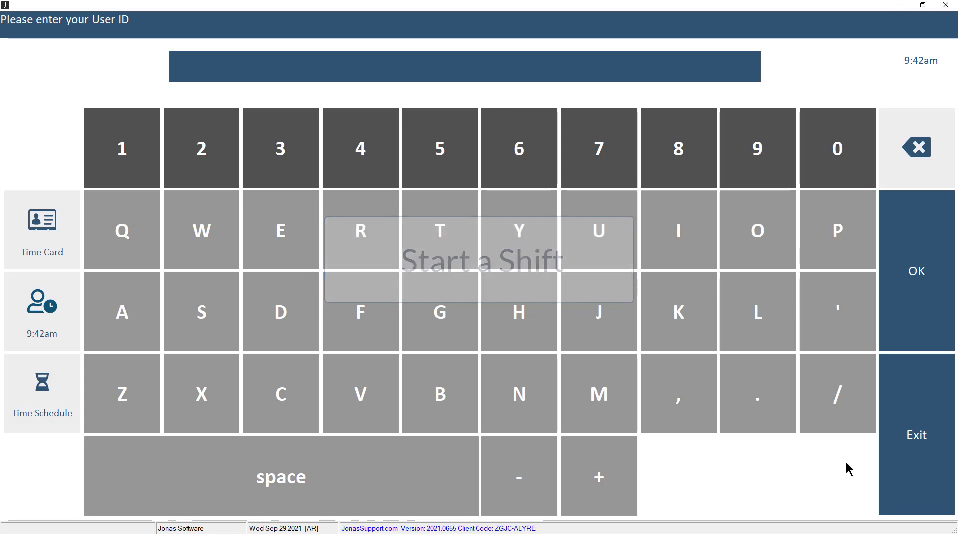
# Step: Sign in with the user ID and password to reach the Start Shift dialog for selling date 20210929
pyautogui.write('VIDEOS')
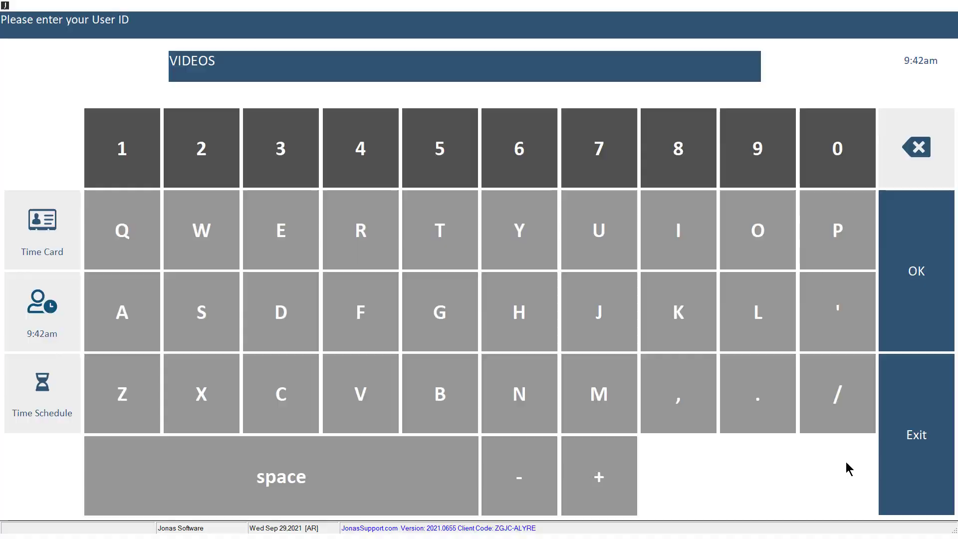
pyautogui.press('Return')
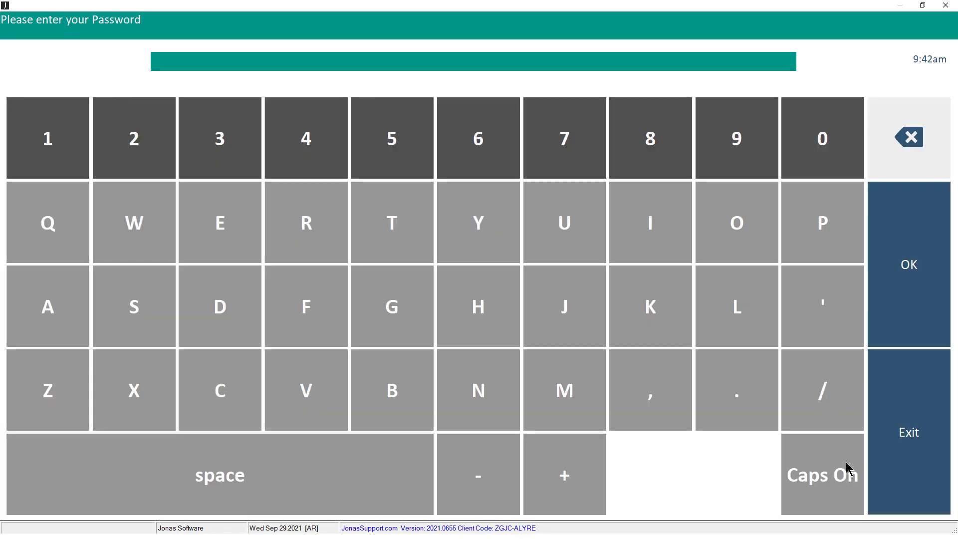
pyautogui.write('******')
pyautogui.press('Return')
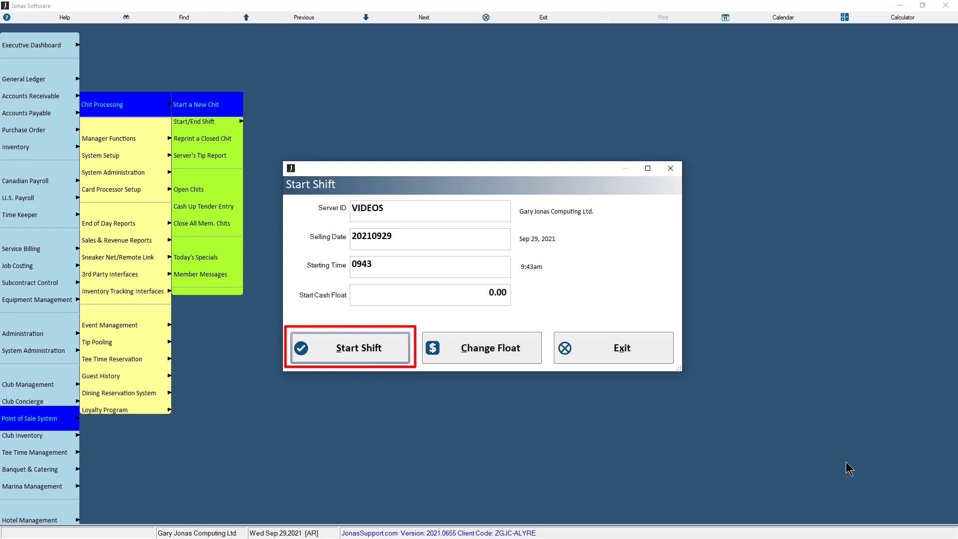
# Step: Start the shift and open table #6 for the selected member with 4 covers
pyautogui.press('Return')
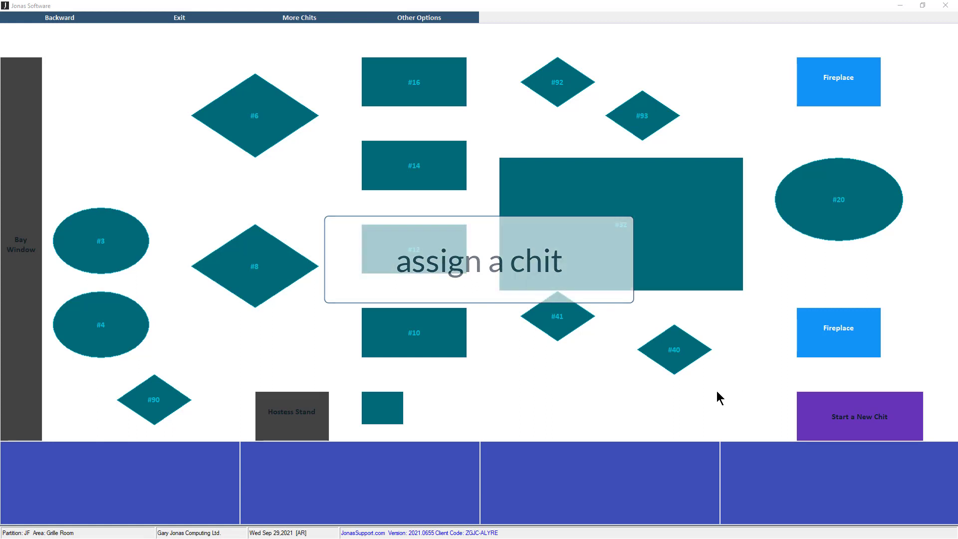
pyautogui.click(264, 137)
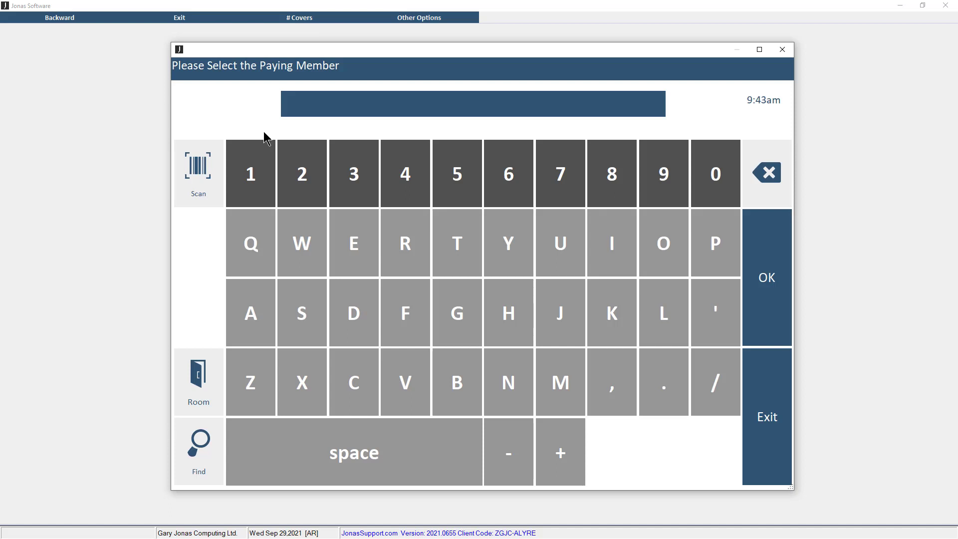
pyautogui.press('Return')
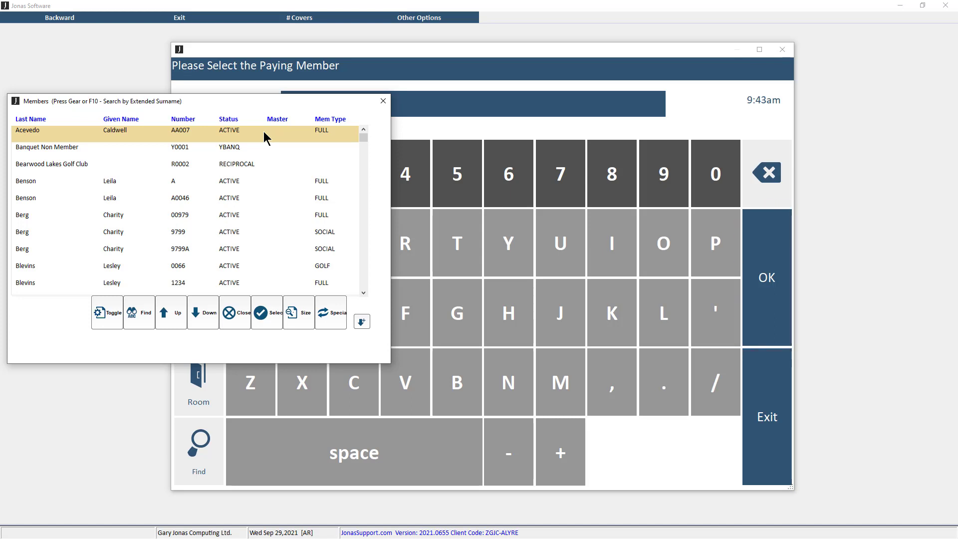
pyautogui.press('Return')
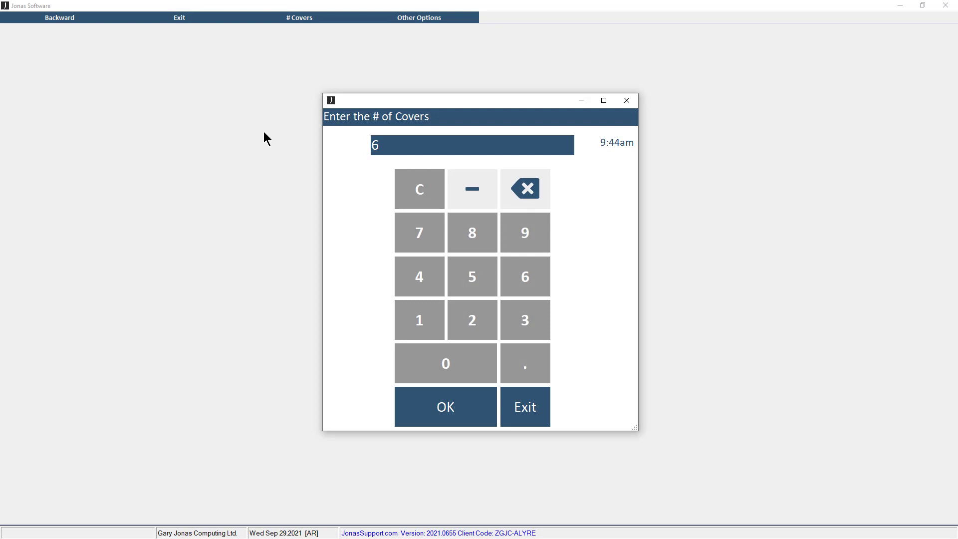
pyautogui.write('4')
pyautogui.click(421, 411)
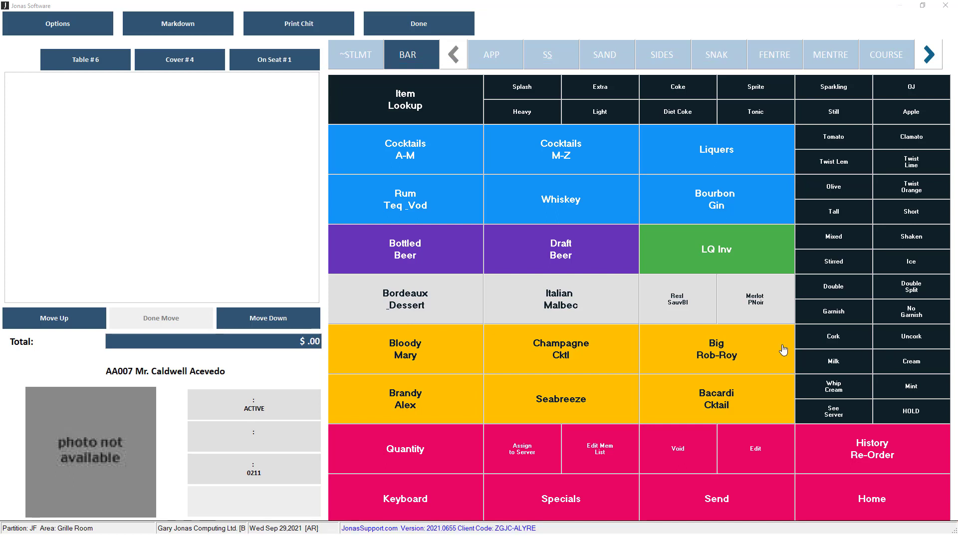
# Step: Add a Seabreeze from the BAR tab to table 6, bringing the total to $13.20
pyautogui.click(624, 399)
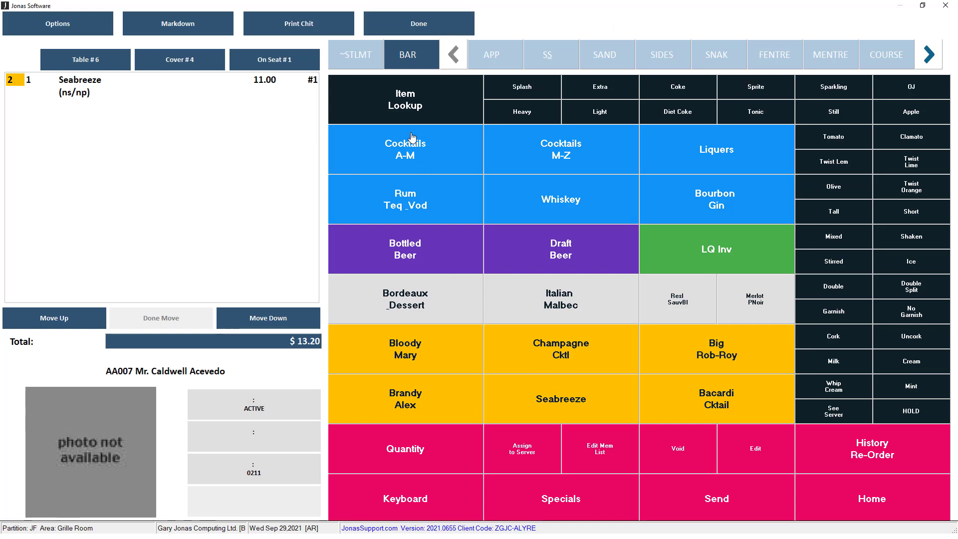
pyautogui.click(383, 55)
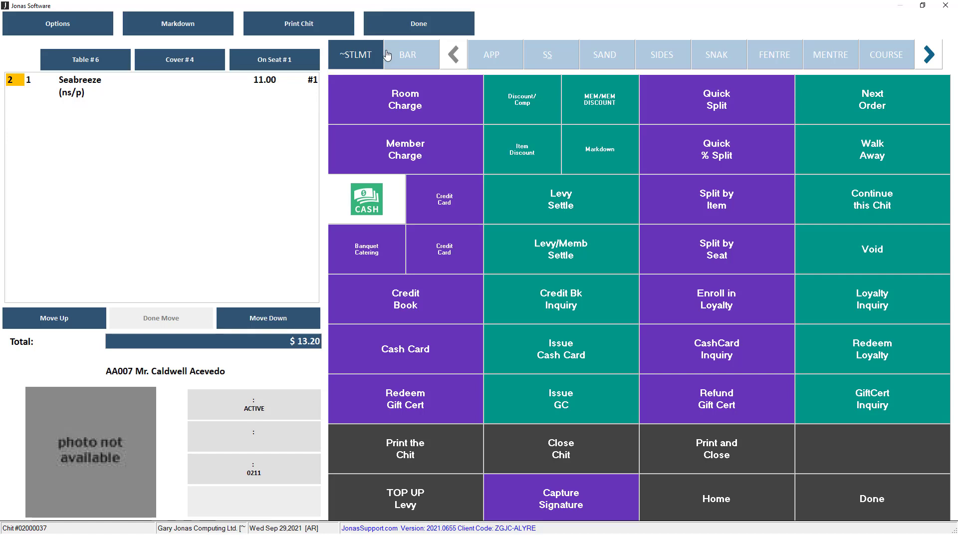
pyautogui.click(390, 55)
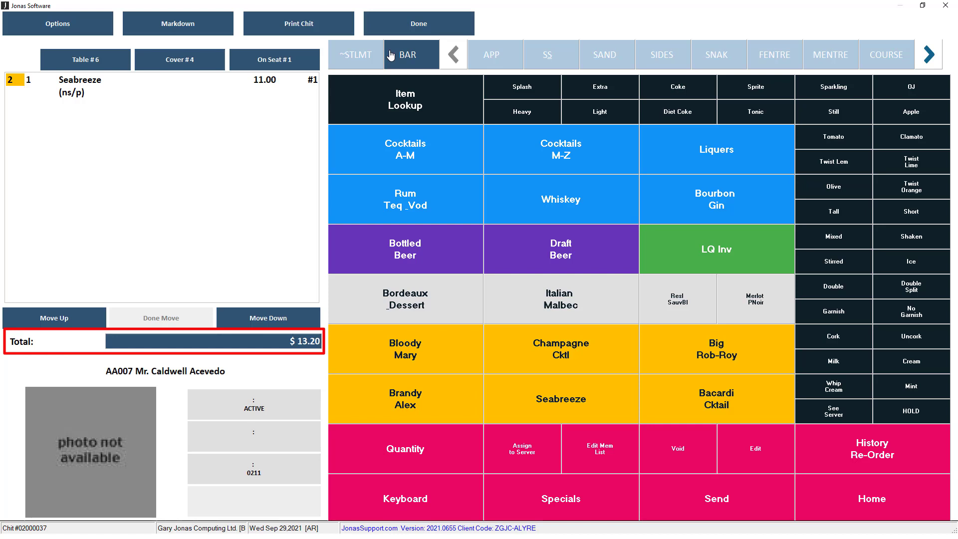
pyautogui.click(293, 341)
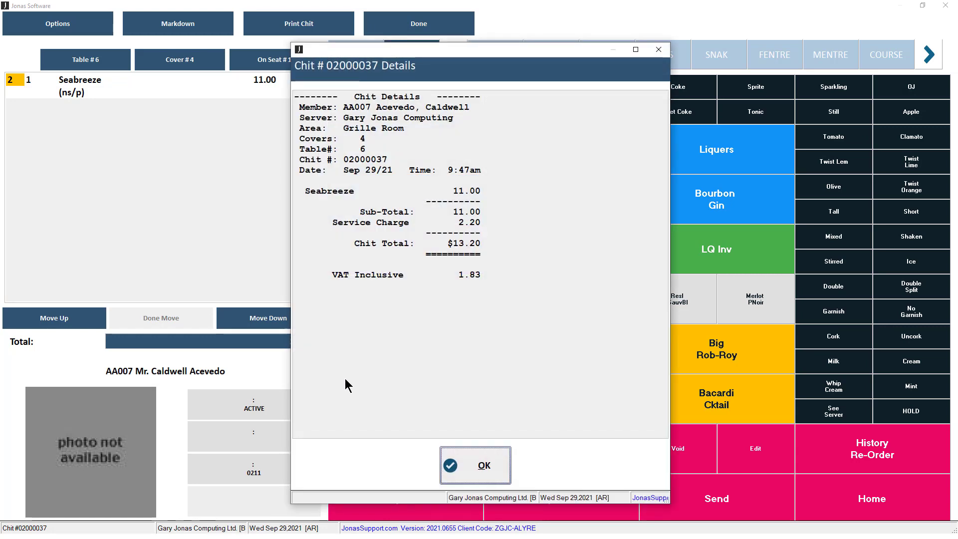
pyautogui.click(442, 454)
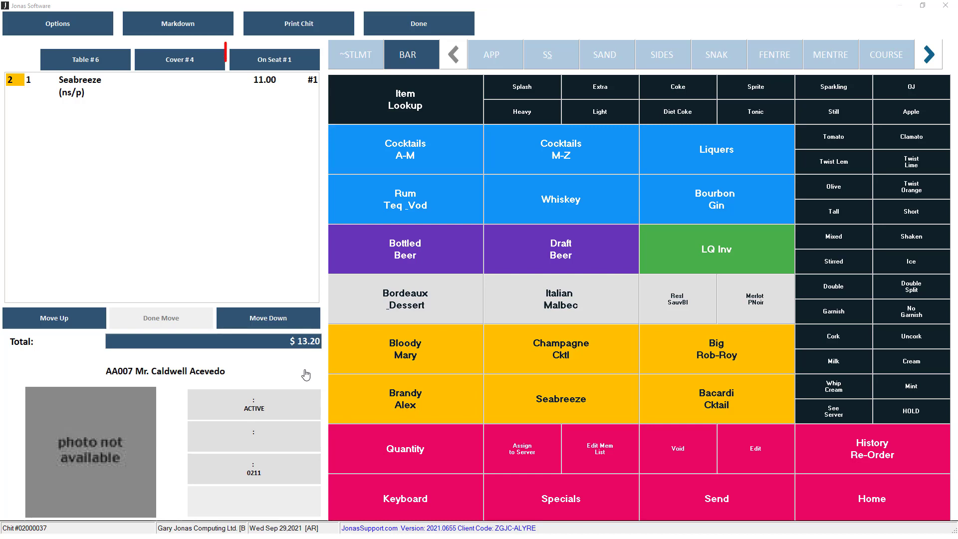
# Step: Add a Bloody Mary on seat 2
pyautogui.click(301, 65)
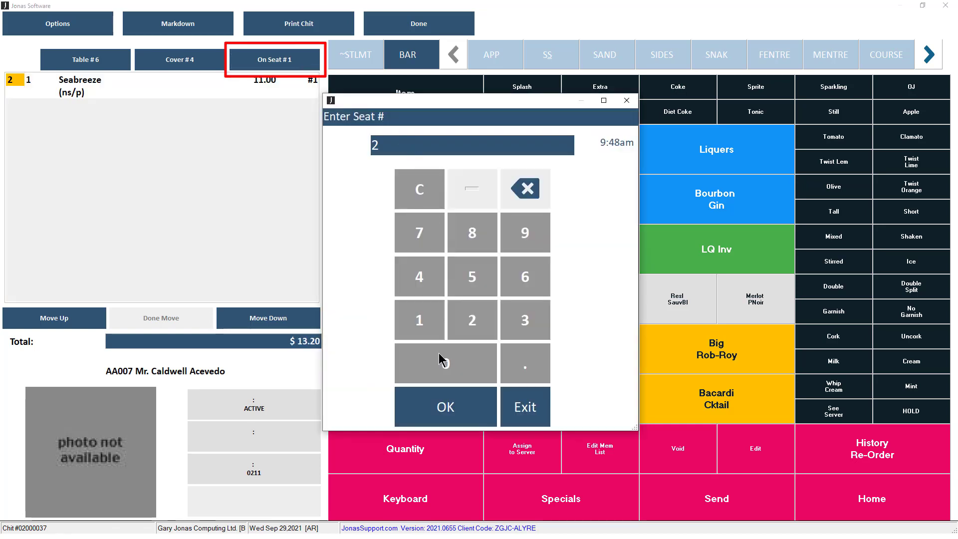
pyautogui.click(439, 414)
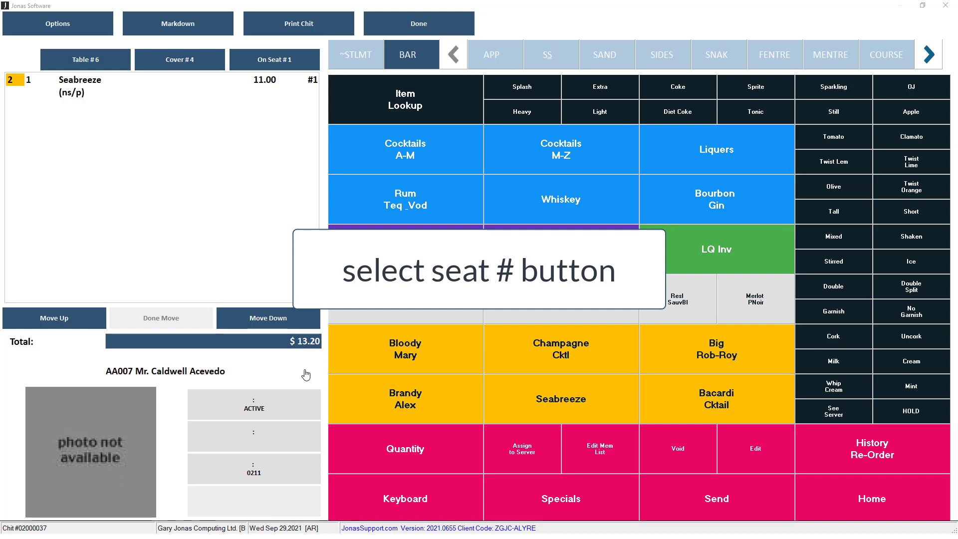
pyautogui.click(459, 370)
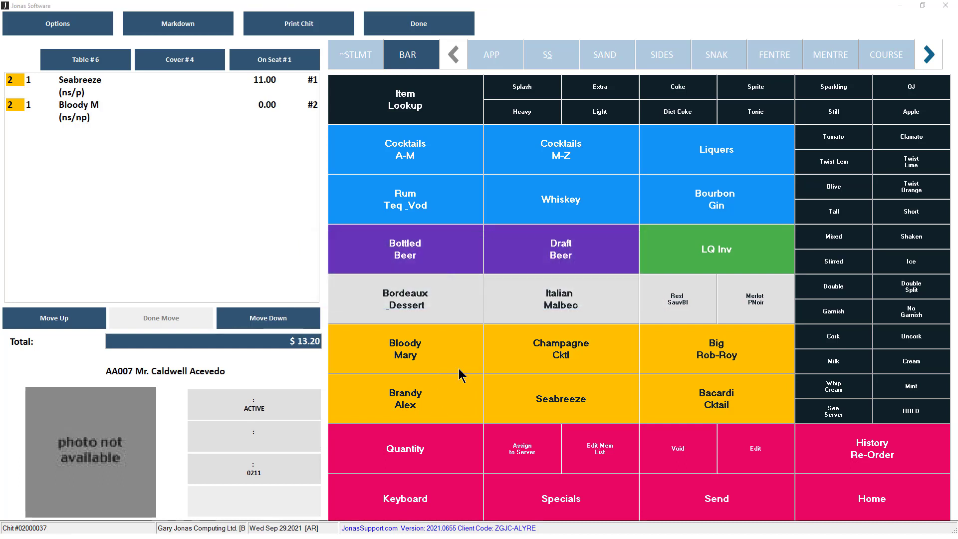
# Step: Make seat 3 the current seat for the next items
pyautogui.click(299, 62)
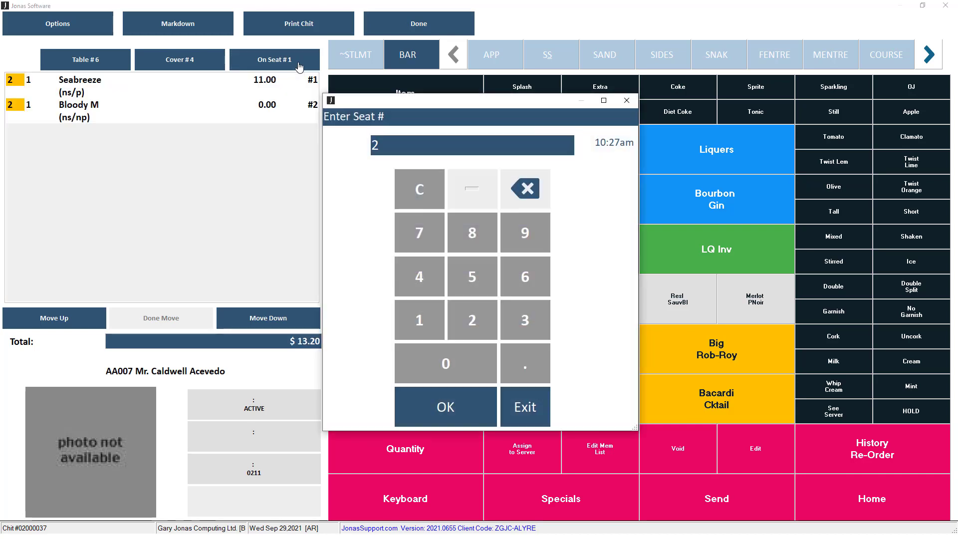
pyautogui.click(509, 322)
pyautogui.click(466, 406)
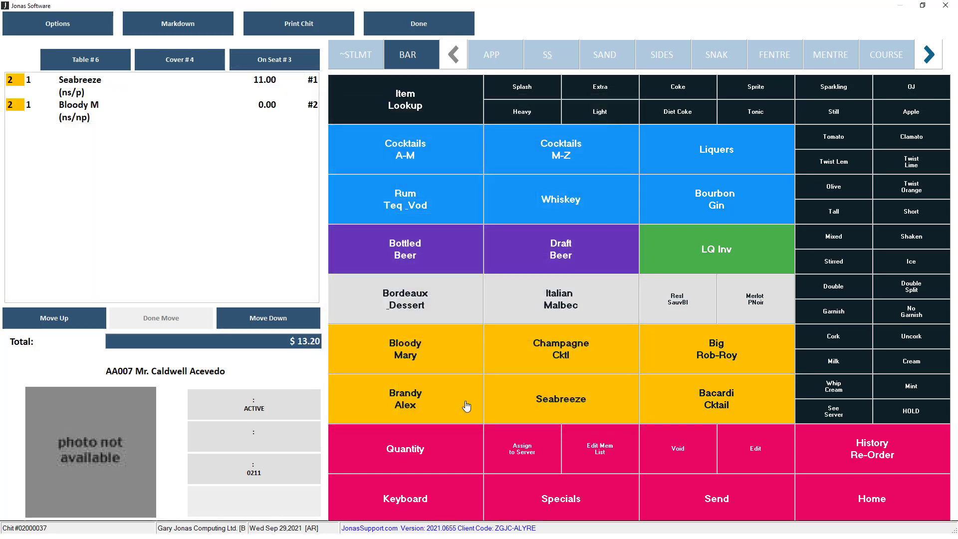
# Step: Add a Bacardi cocktail on the rocks with soda for seat 3, totalling $27.60
pyautogui.click(649, 392)
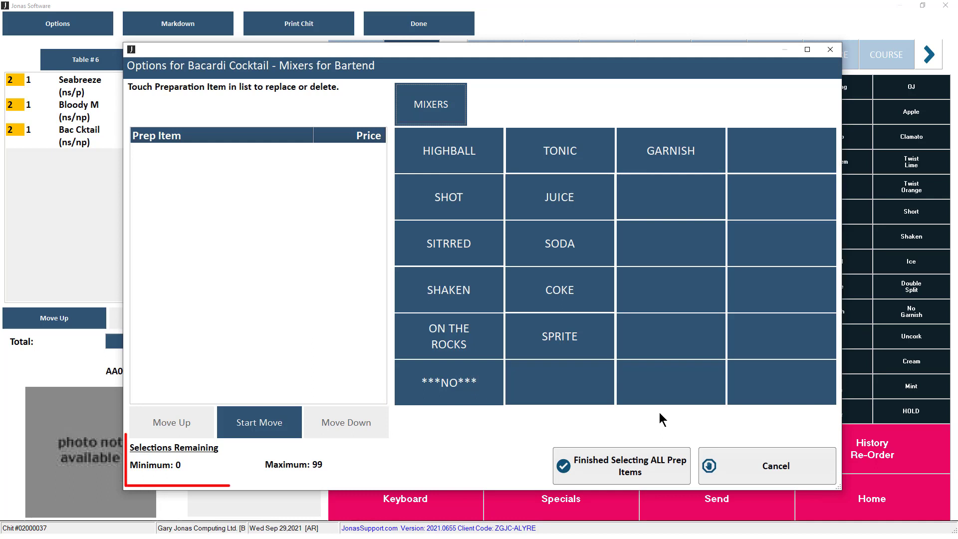
pyautogui.click(486, 333)
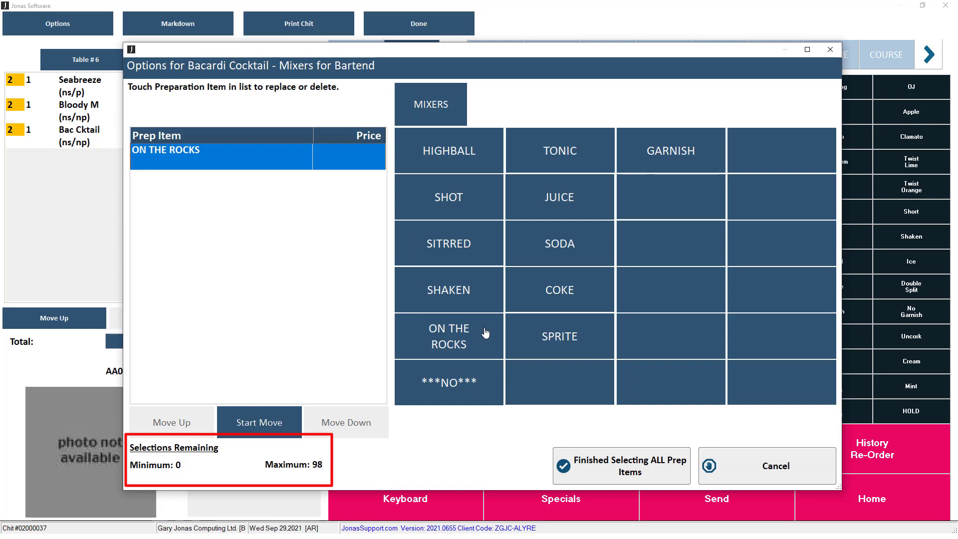
pyautogui.click(528, 263)
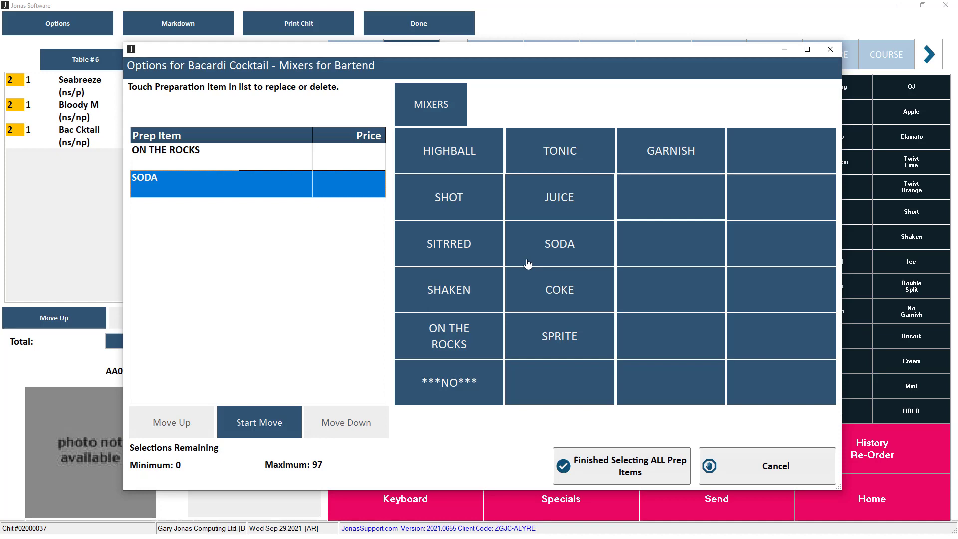
pyautogui.click(578, 469)
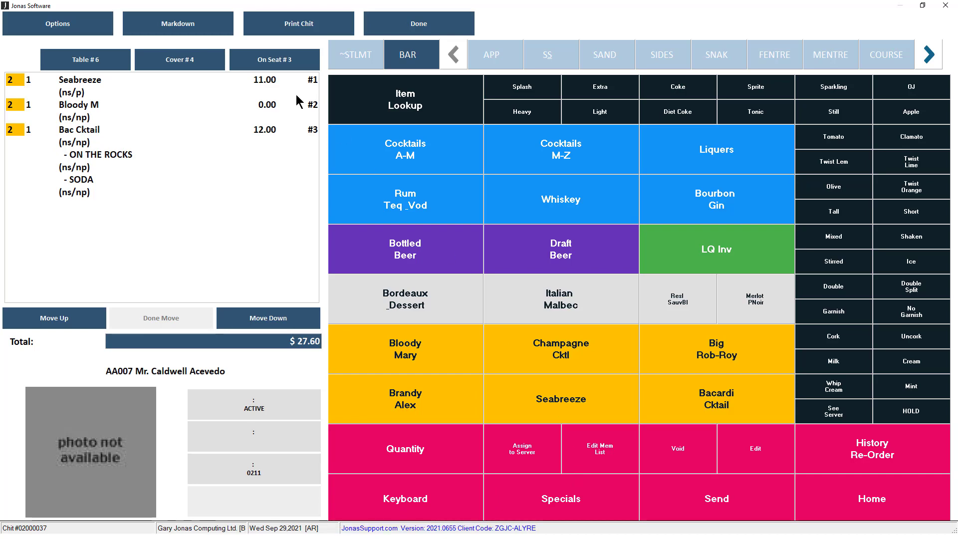
# Step: Add a Big Rob Roy on seat 4
pyautogui.click(272, 65)
pyautogui.click(455, 402)
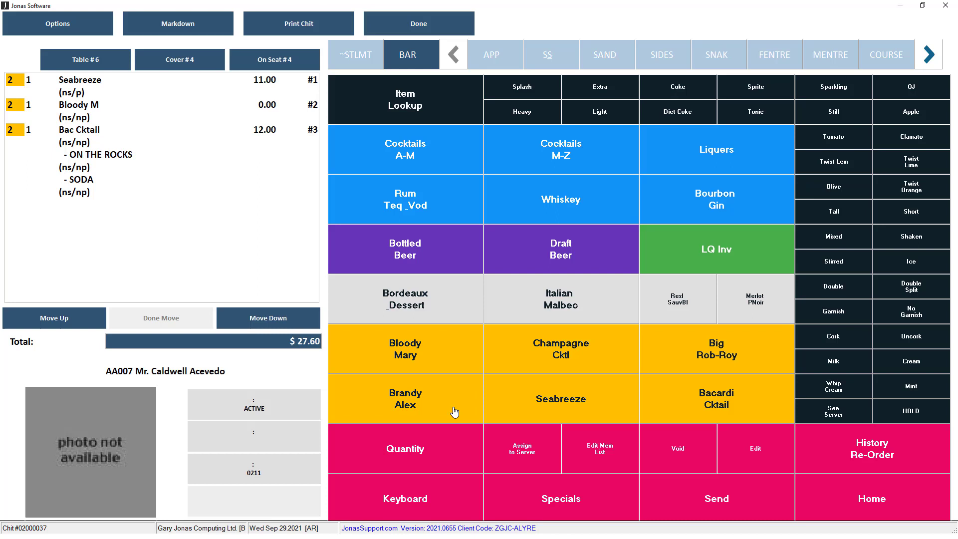
pyautogui.click(655, 351)
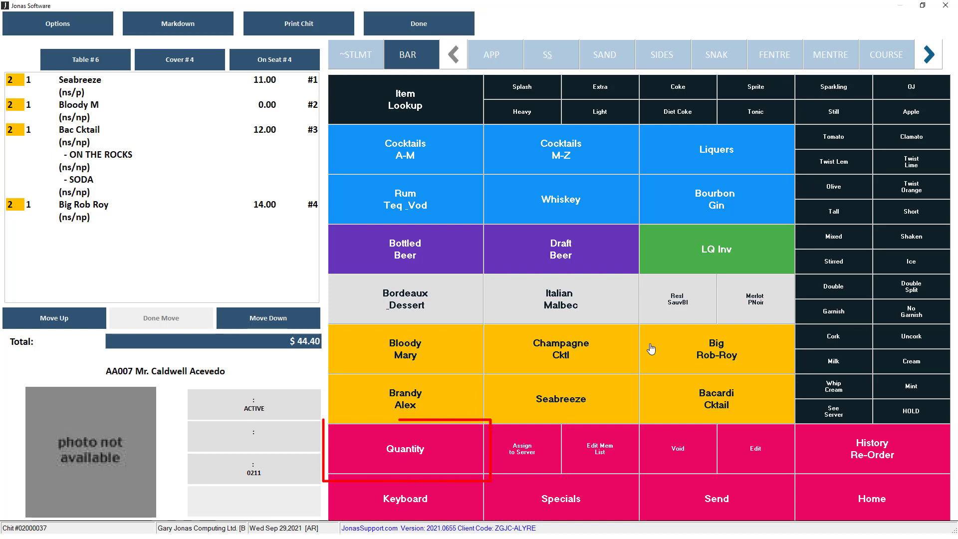
# Step: Change the Big Rob Roy's quantity on the chit to 2
pyautogui.click(220, 215)
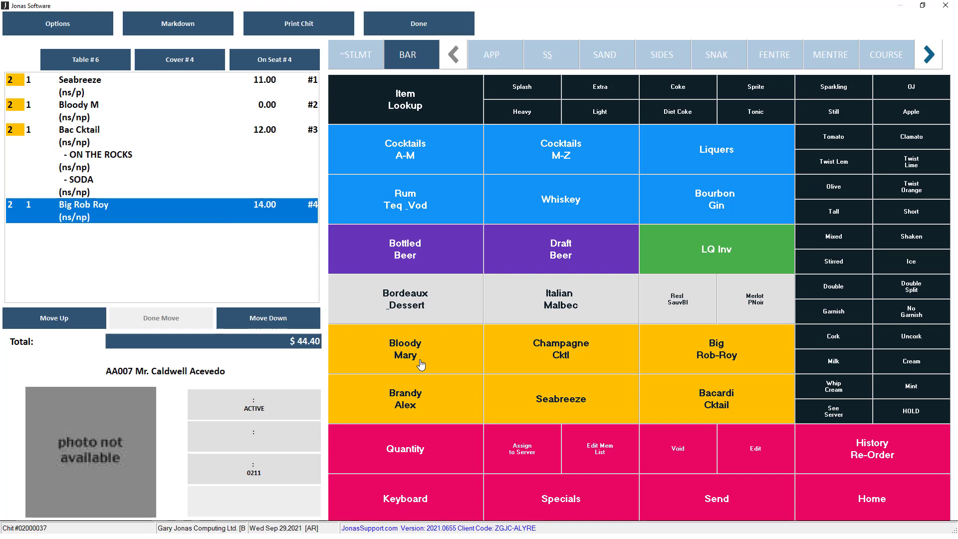
pyautogui.click(453, 444)
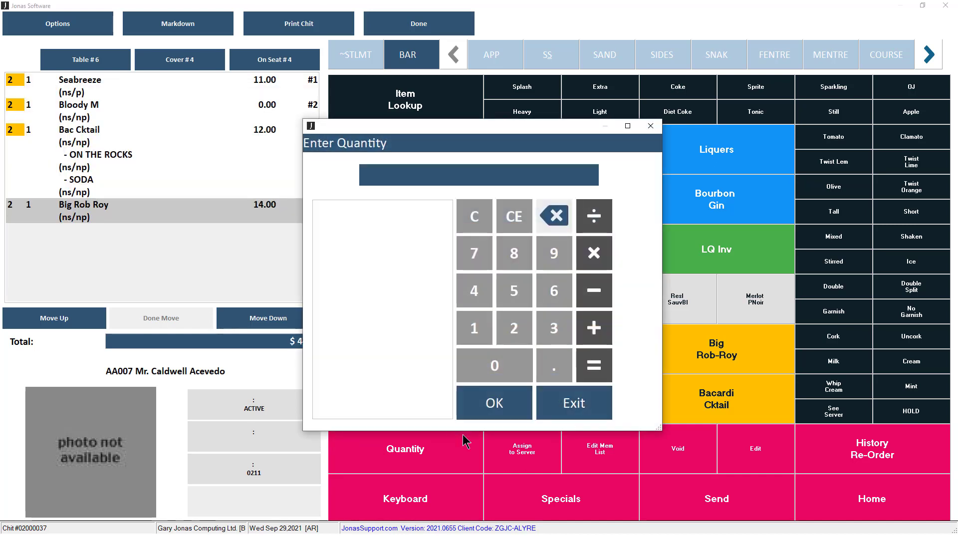
pyautogui.click(512, 331)
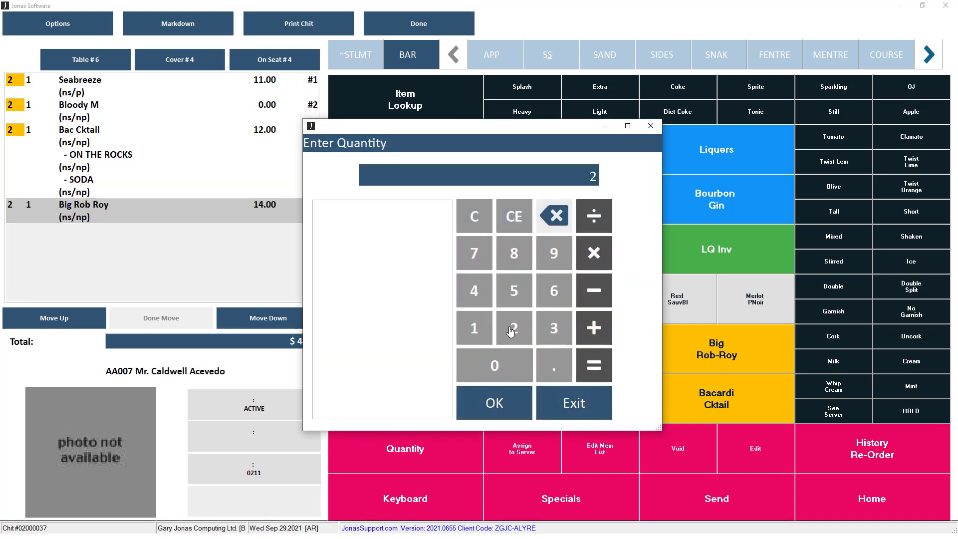
pyautogui.click(525, 399)
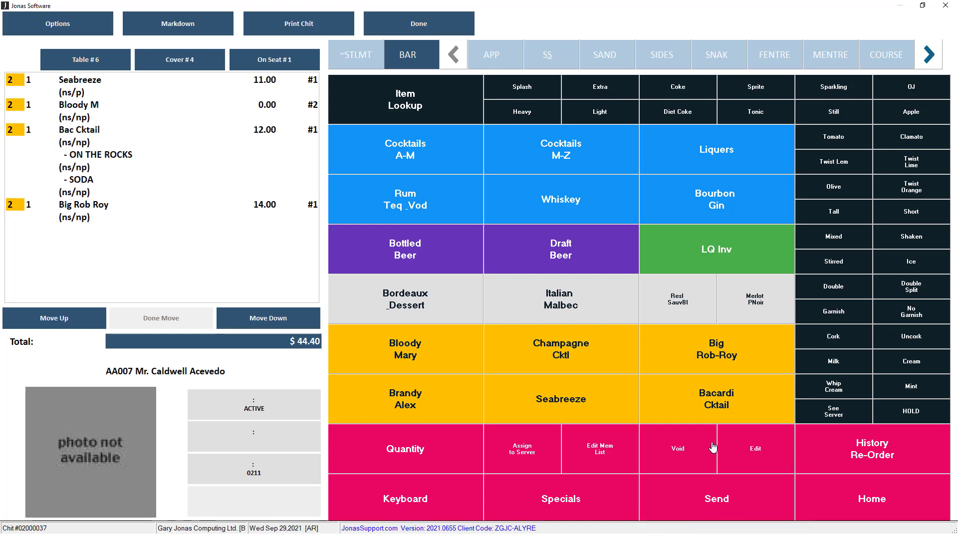
# Step: Fire course 2 for table 6, sending all unsent drinks along with it
pyautogui.click(862, 64)
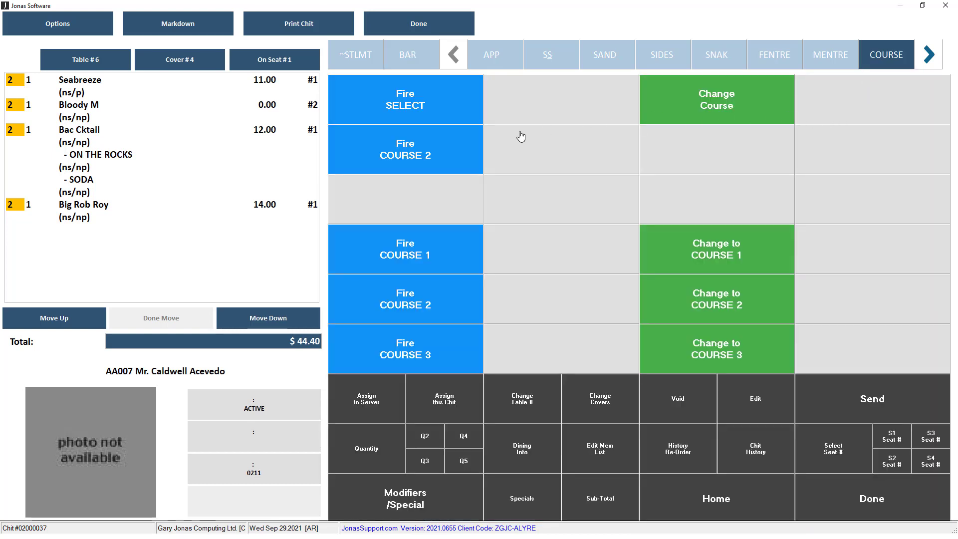
pyautogui.click(475, 156)
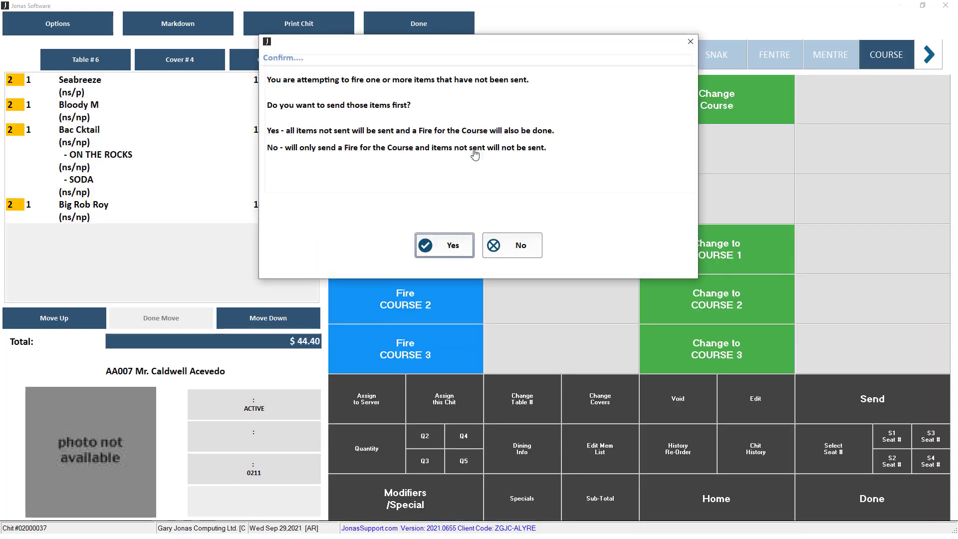
pyautogui.click(468, 246)
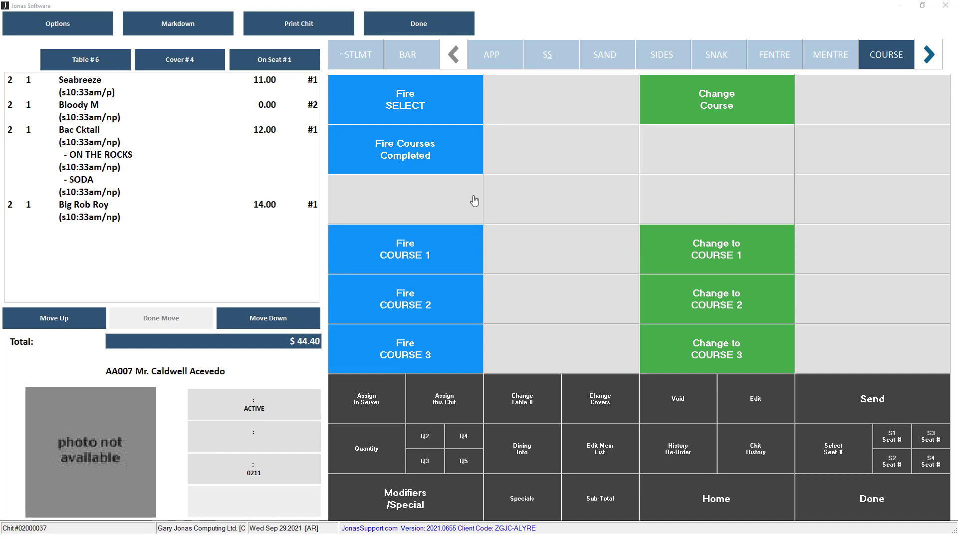
# Step: Open Split by Item from the ~STLMT options for table 6's $44.40 chit
pyautogui.click(357, 64)
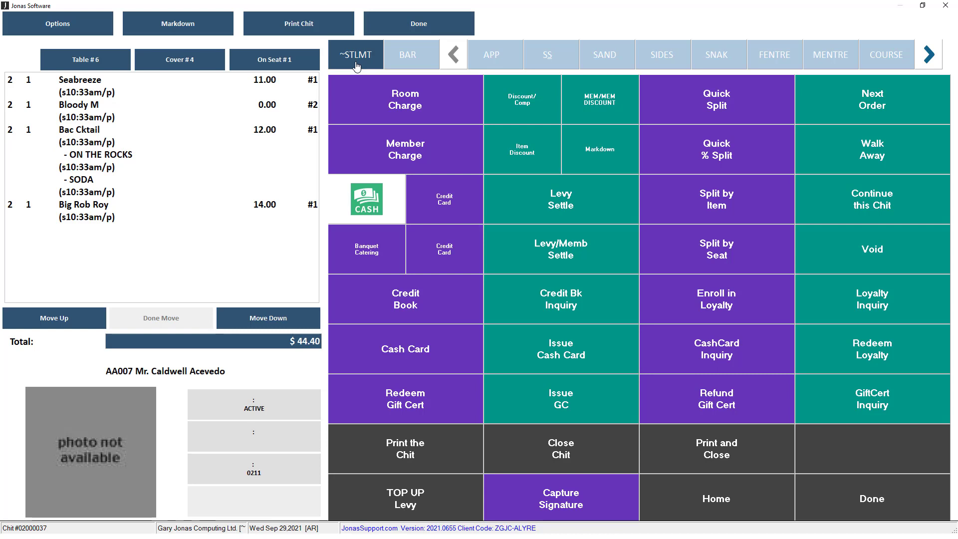
pyautogui.click(662, 205)
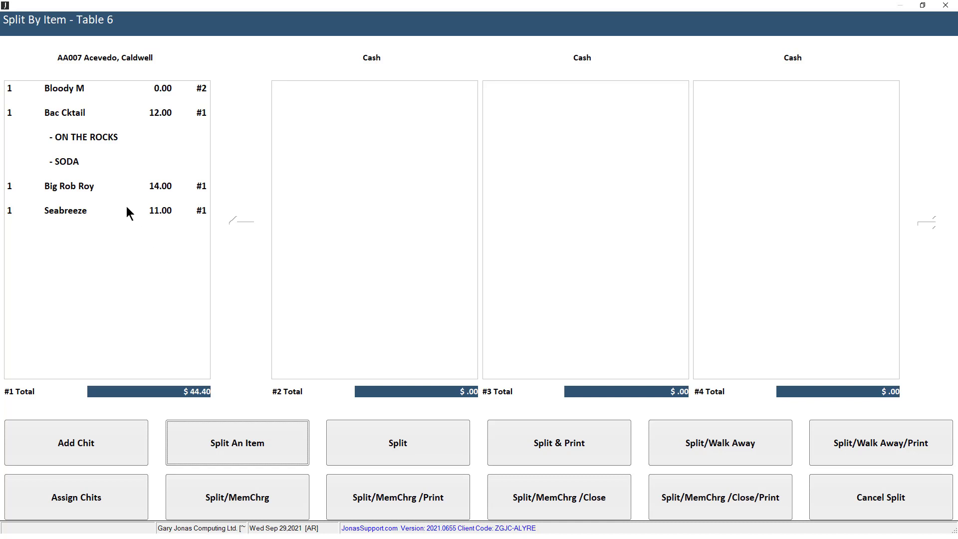
# Step: Move the whole Seabreeze onto chit #2 and apply the split, leaving chit #1 at $31.20
pyautogui.click(106, 214)
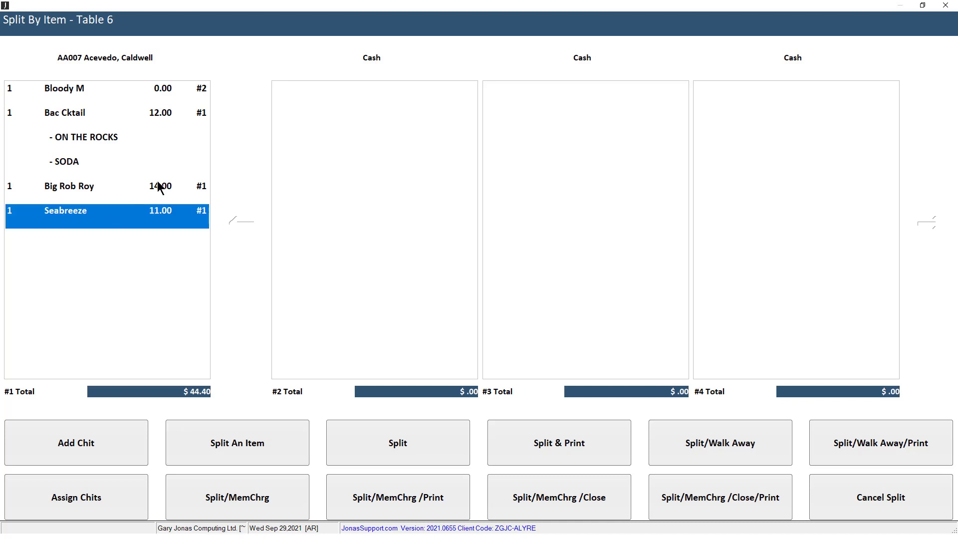
pyautogui.click(235, 446)
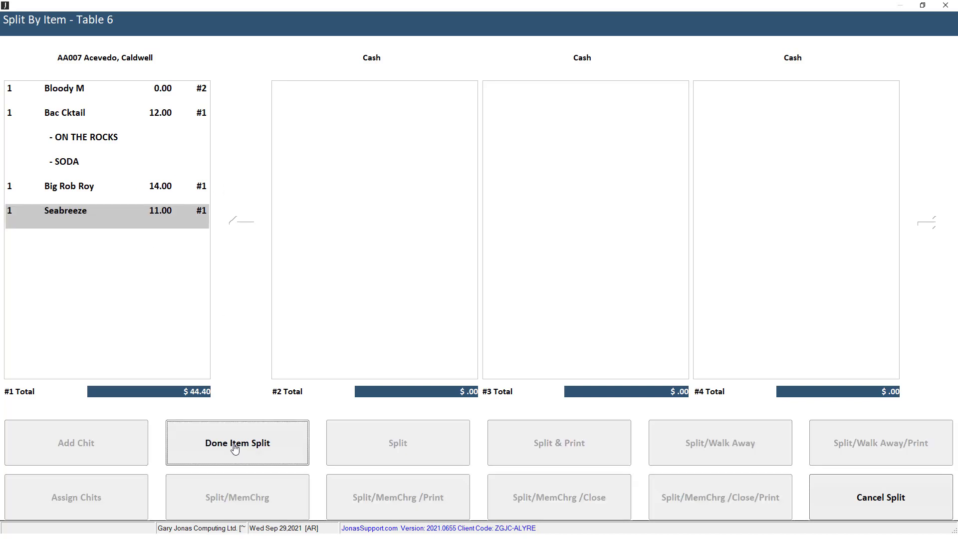
pyautogui.click(297, 220)
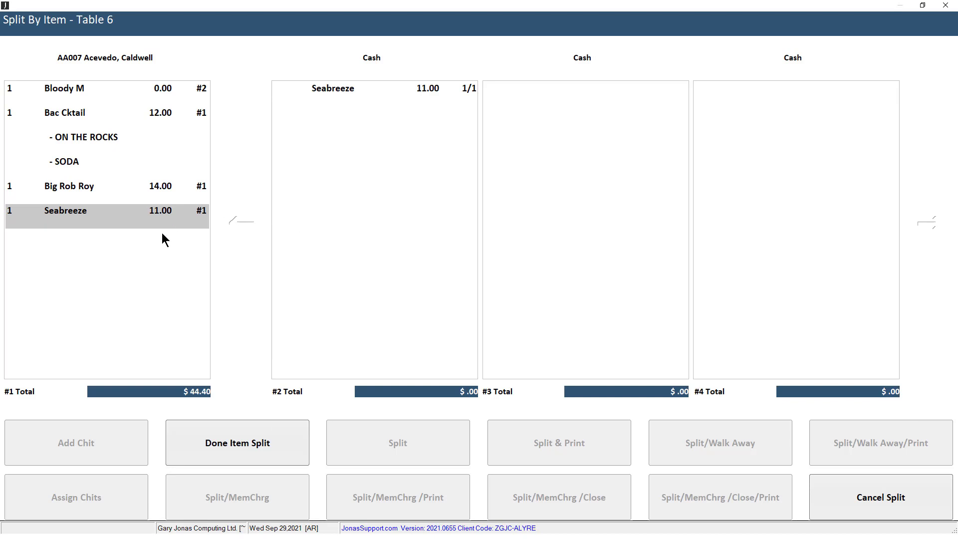
pyautogui.click(155, 253)
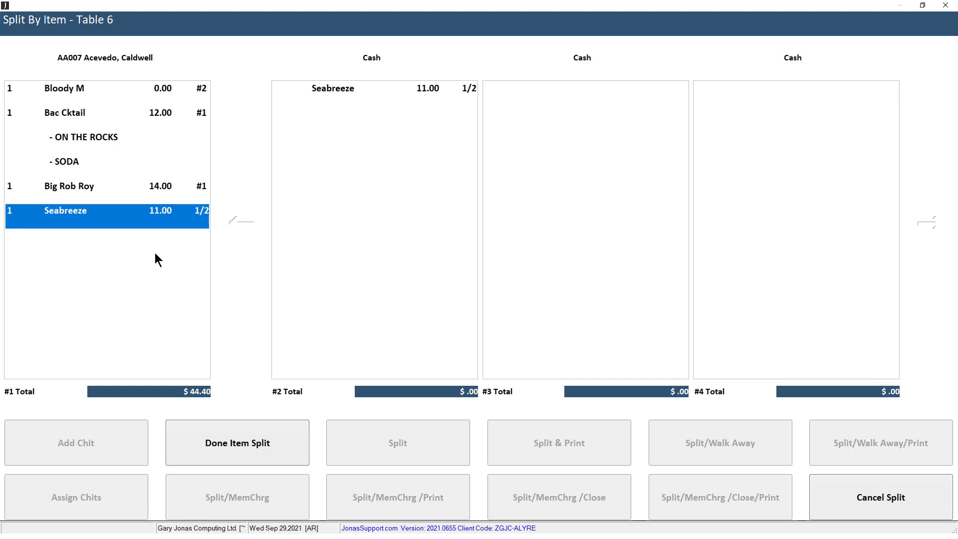
pyautogui.click(303, 441)
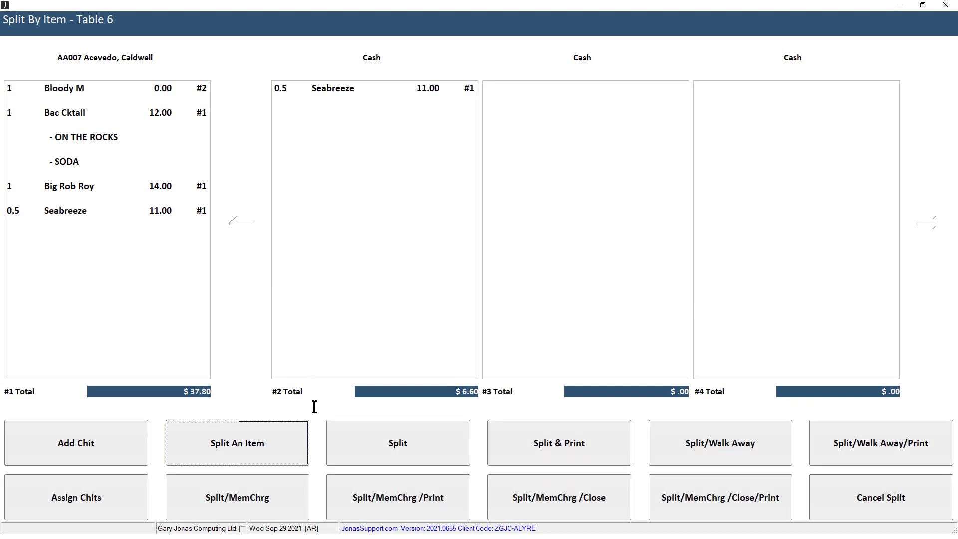
pyautogui.click(169, 214)
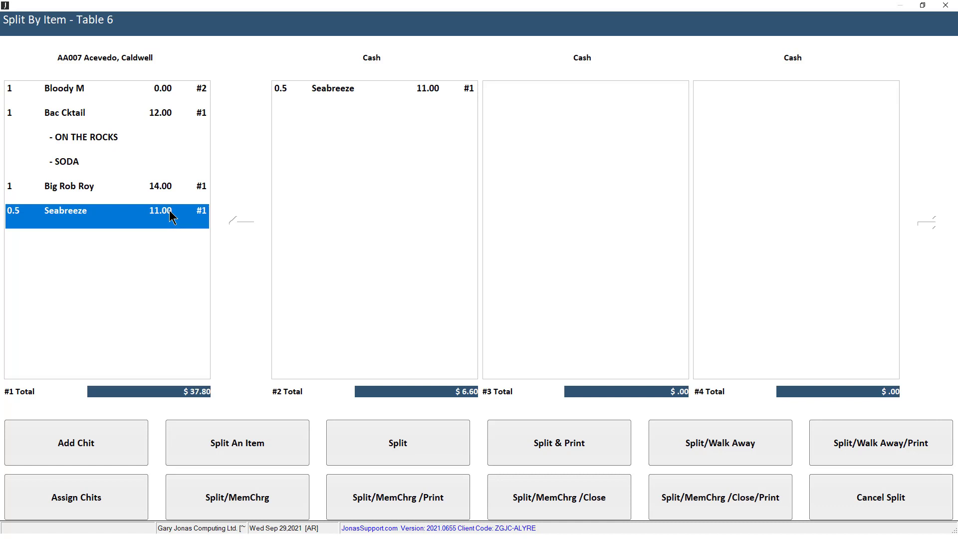
pyautogui.click(326, 200)
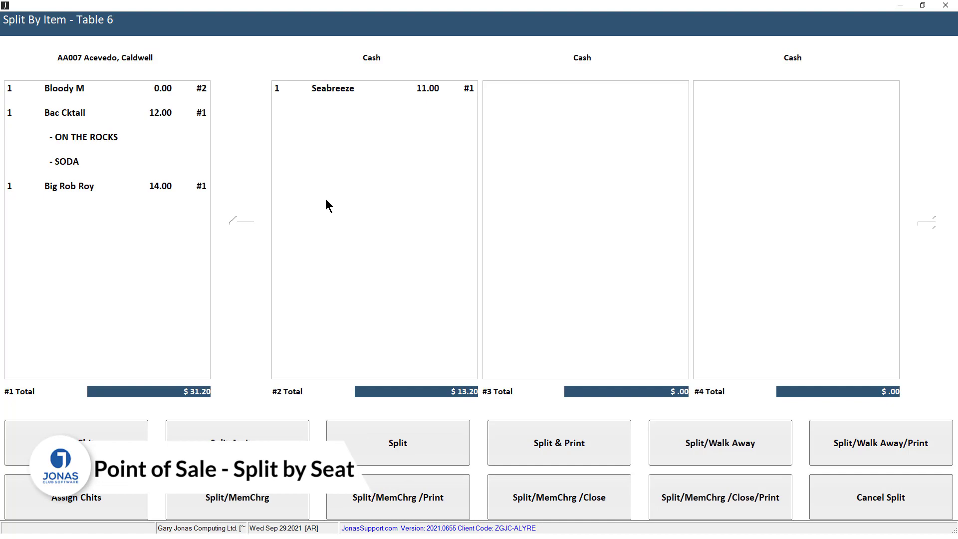
pyautogui.click(381, 445)
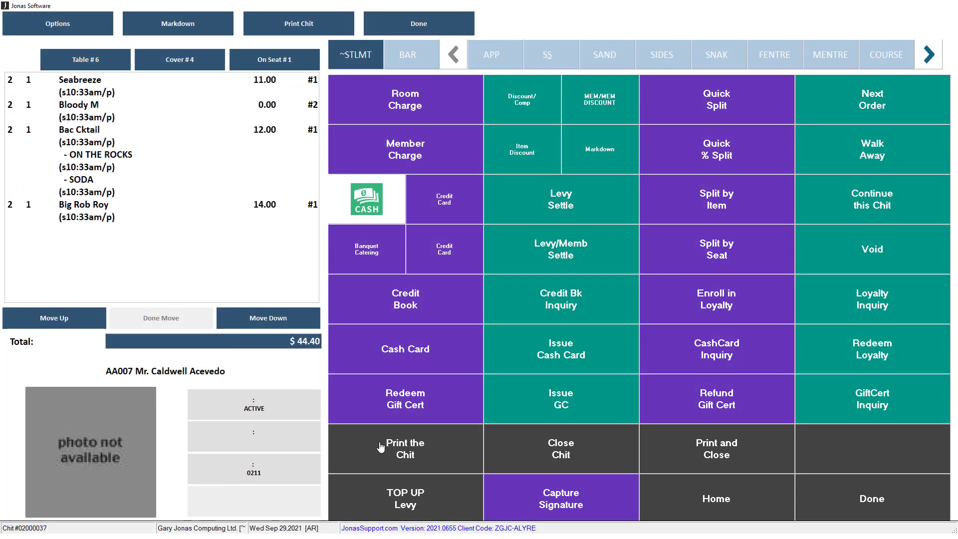
# Step: Settle table 6's $31.20 member chit as a Member Charge
pyautogui.click(381, 445)
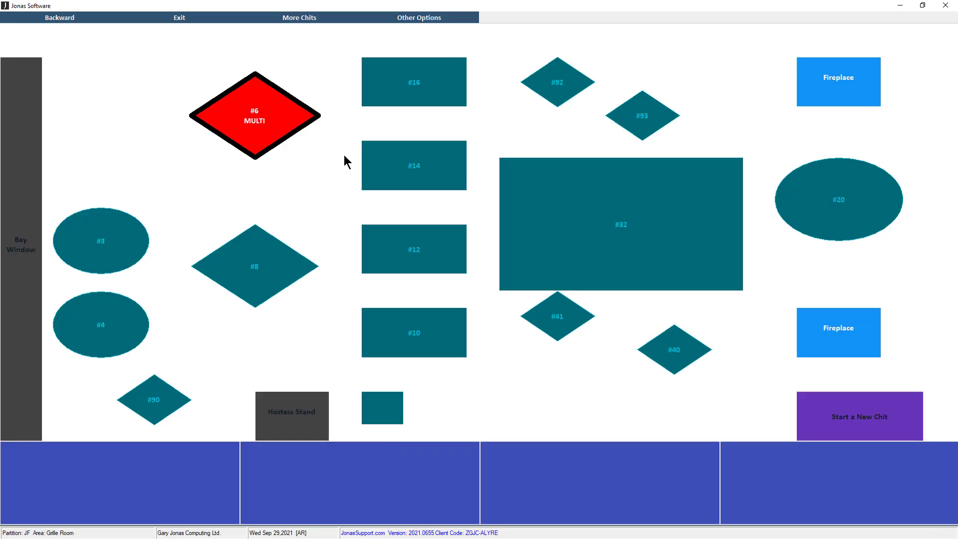
pyautogui.click(278, 102)
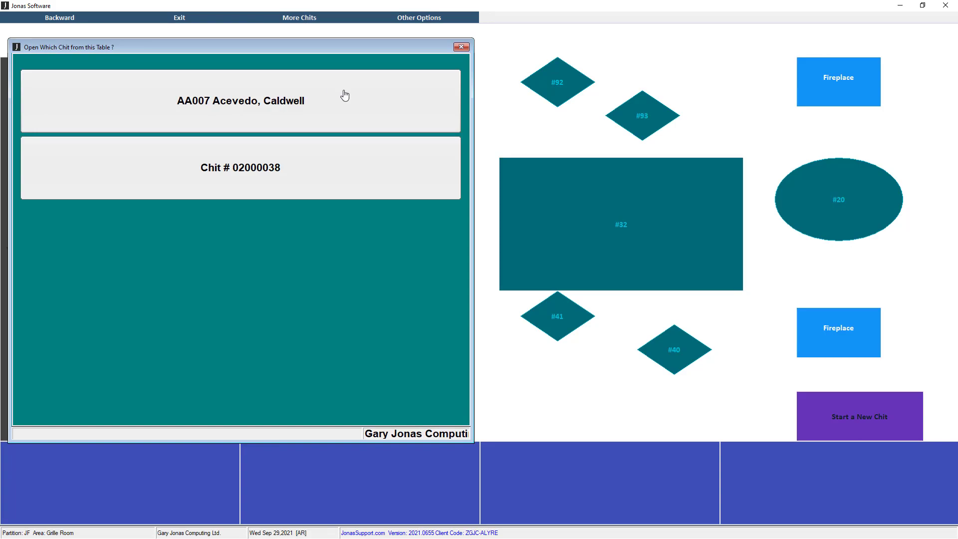
pyautogui.click(344, 95)
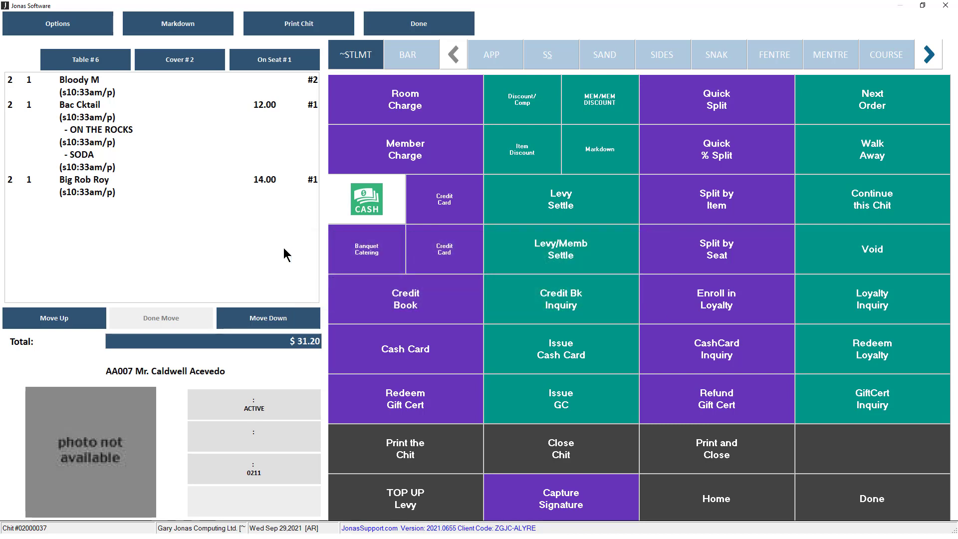
pyautogui.click(442, 164)
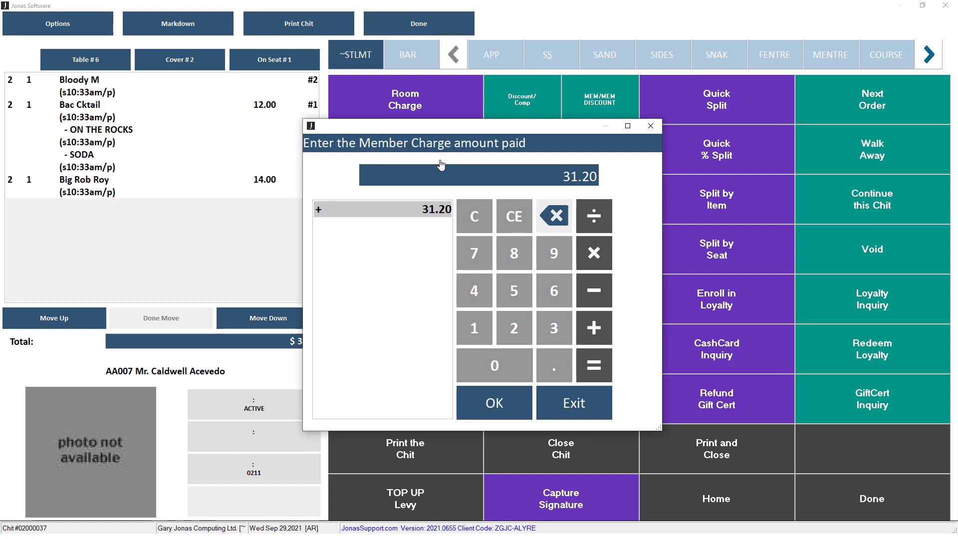
pyautogui.click(507, 411)
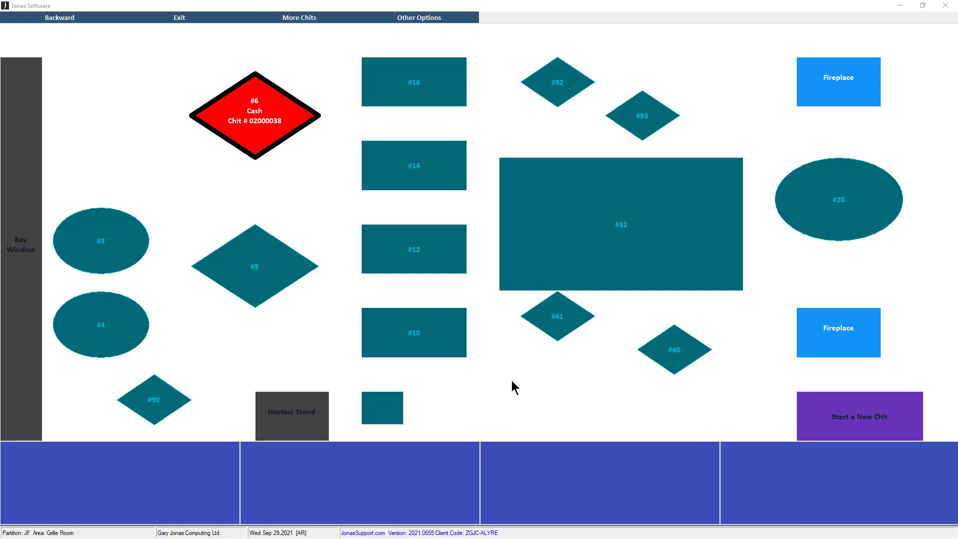
# Step: Review the open chits list and extra floor plan options, then go back to the main menu
pyautogui.click(327, 17)
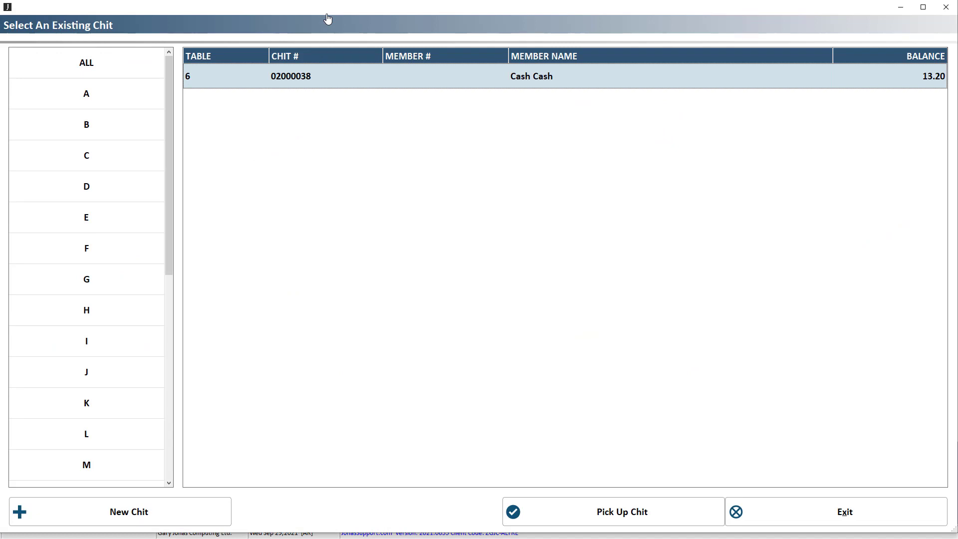
pyautogui.click(772, 517)
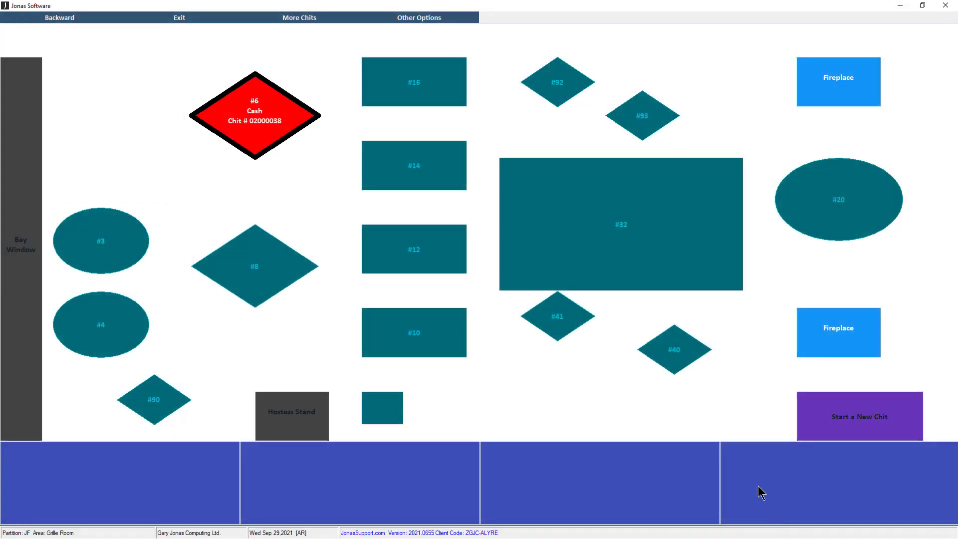
pyautogui.click(471, 20)
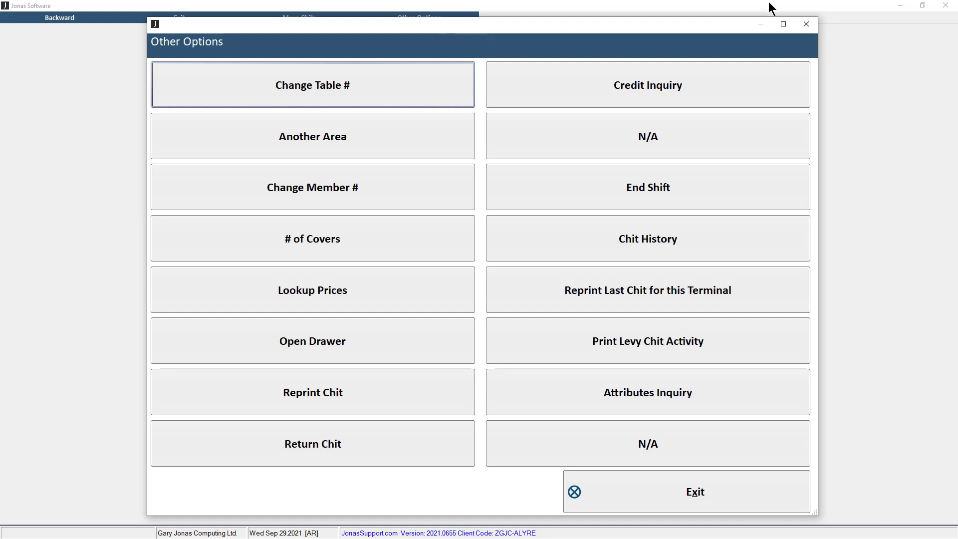
pyautogui.click(807, 23)
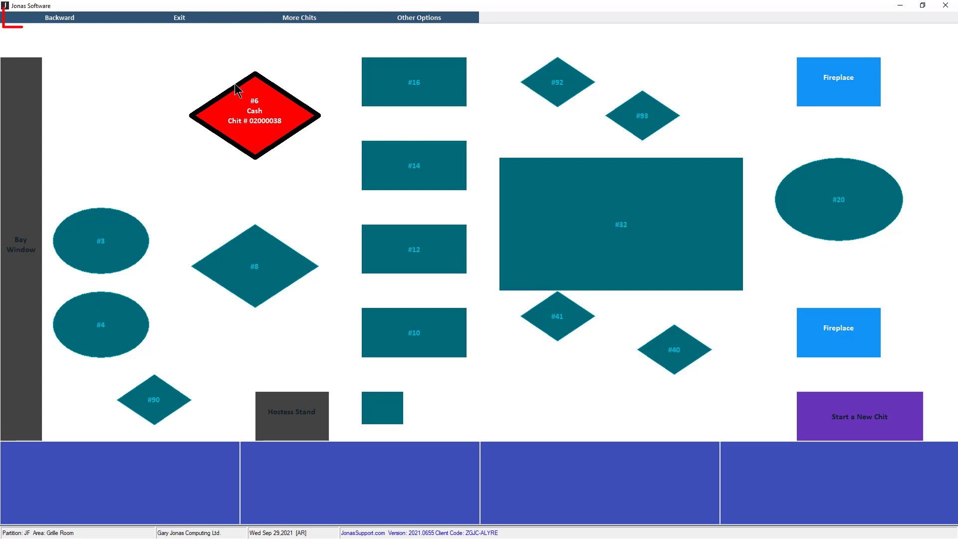
pyautogui.click(97, 20)
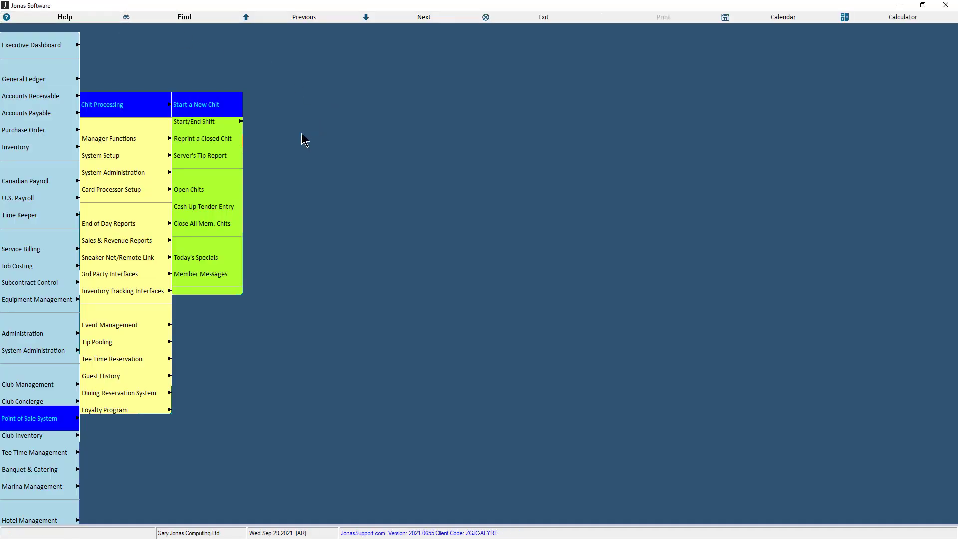
# Step: End the shift for ALL Areas, showing 37.00 total sales and an open-chits warning
pyautogui.moveTo(227, 123)
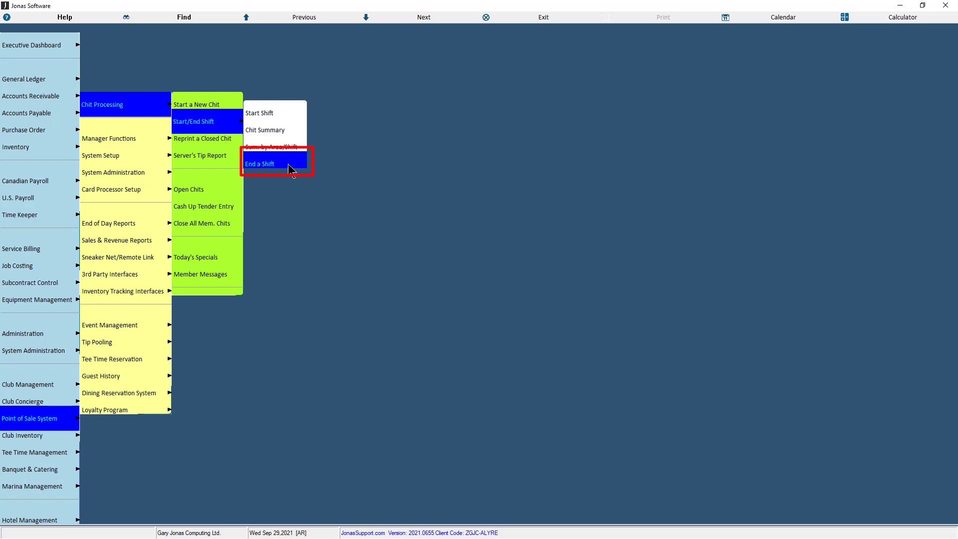
pyautogui.click(289, 163)
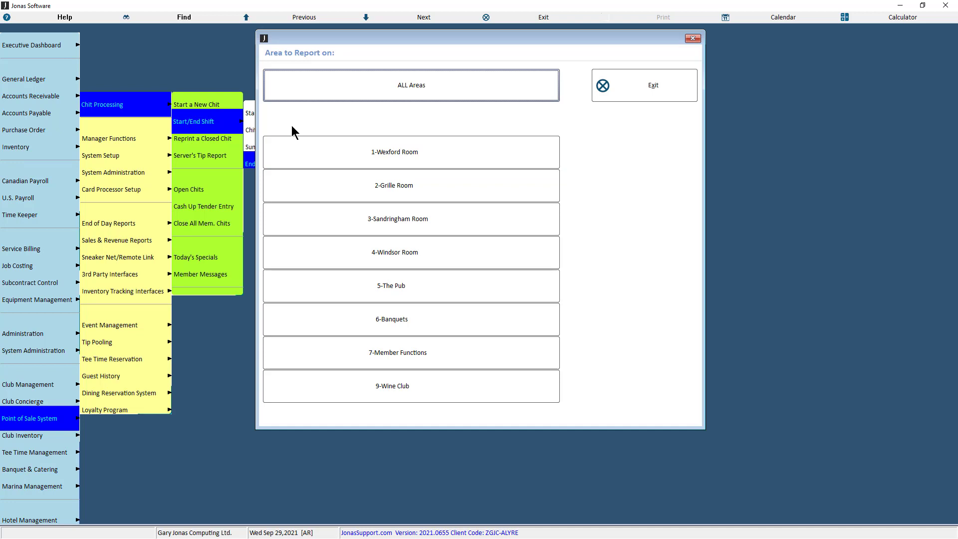
pyautogui.click(325, 97)
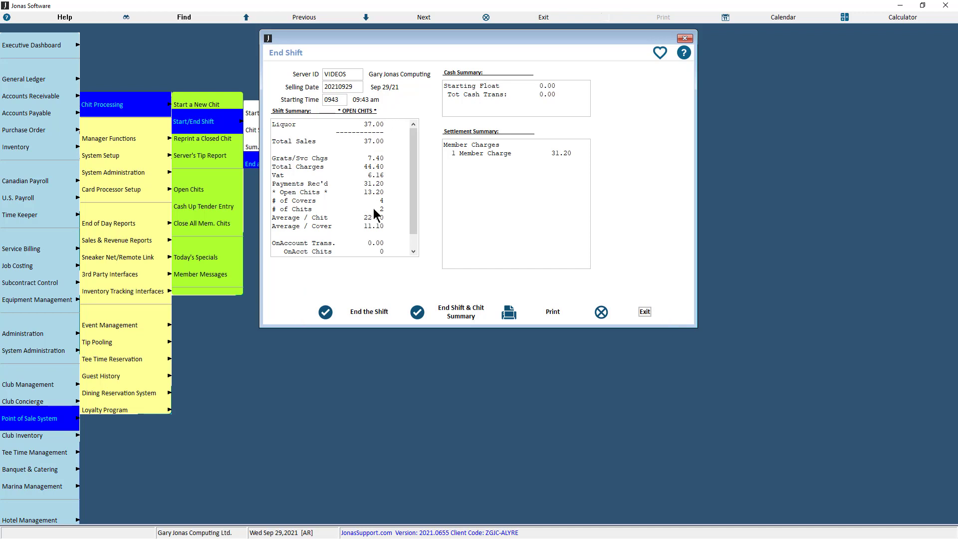
pyautogui.click(389, 320)
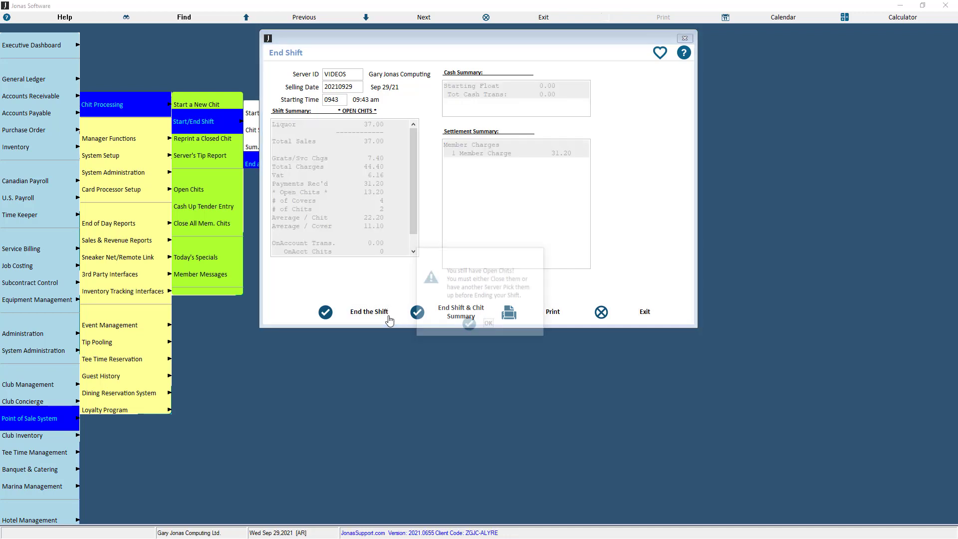